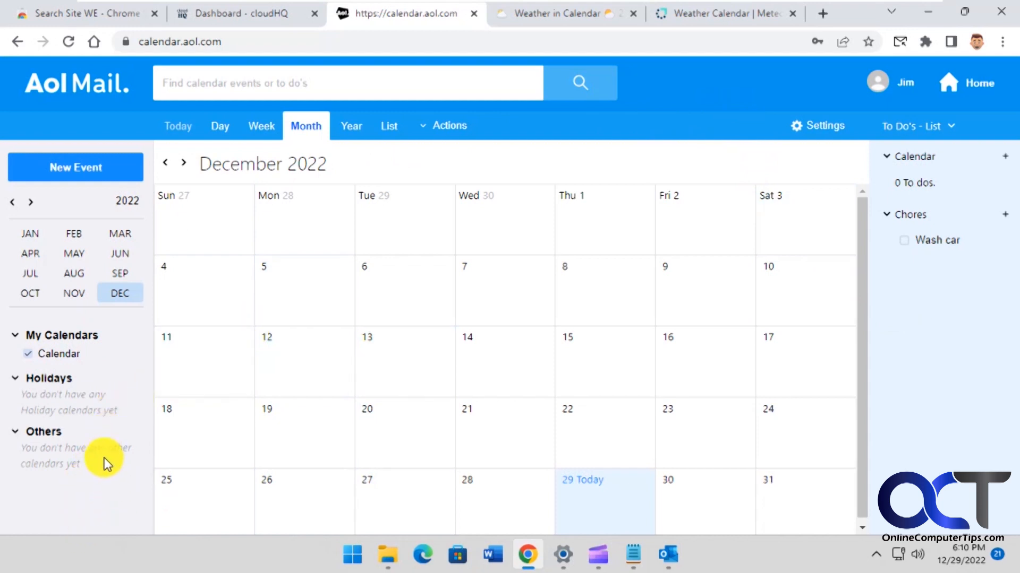
Review the Weather in Calendar and Meteomatics weather calendar pages for Bellingham, and return to the AOL calendar.
{"action": "left_click", "coordinate": [570, 14]}
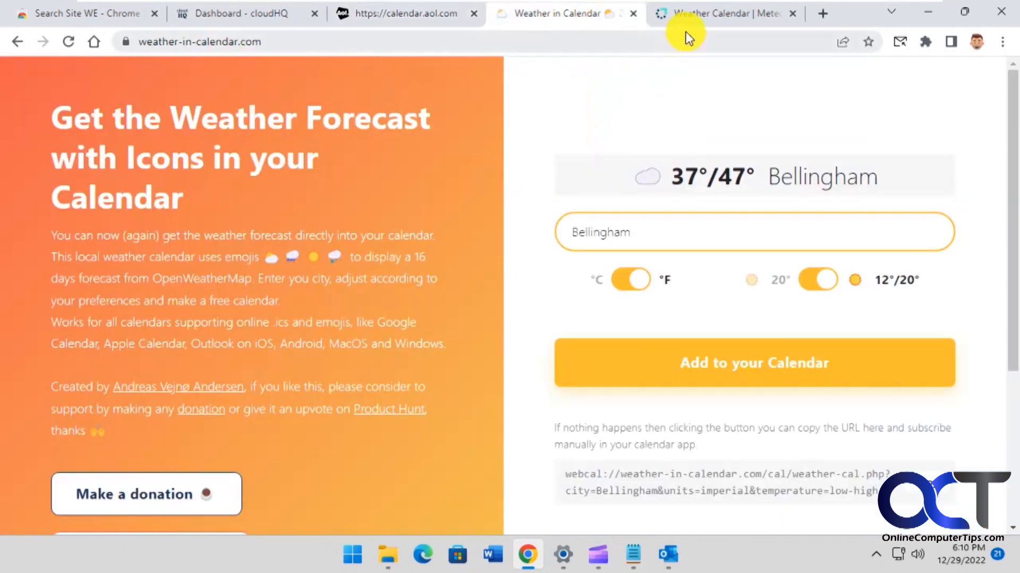
{"action": "left_click", "coordinate": [699, 15]}
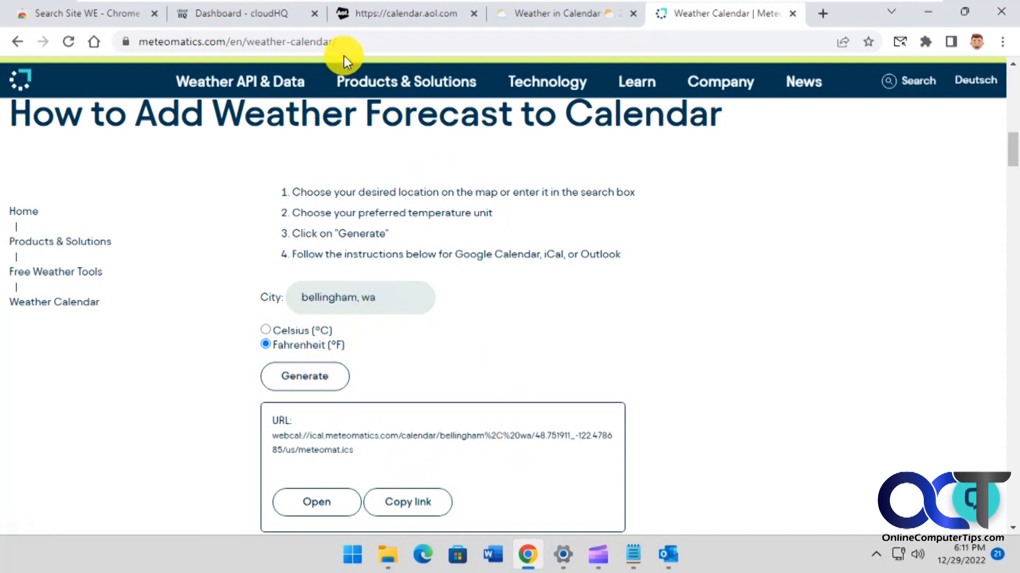
{"action": "left_click", "coordinate": [420, 12]}
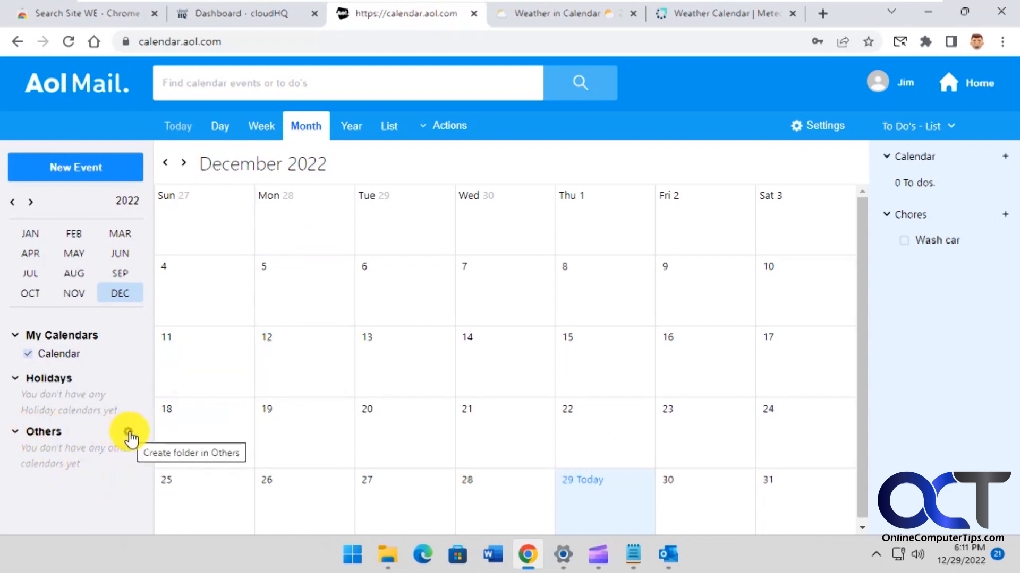
Start following another calendar under Others, titled Weather 1, using the Meteomatics webcal URL for Bellingham, WA.
{"action": "left_click", "coordinate": [129, 433]}
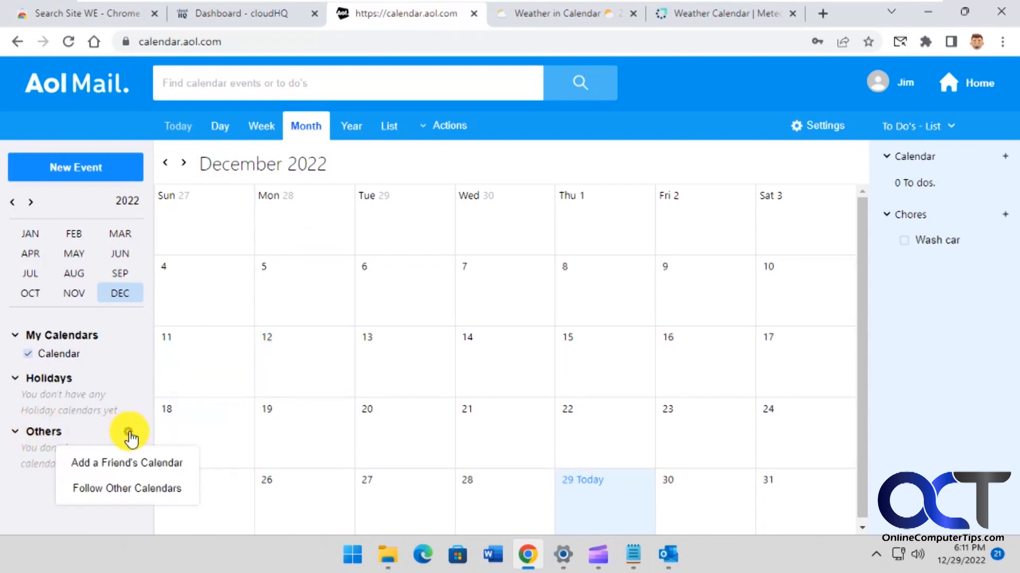
{"action": "left_click", "coordinate": [128, 495]}
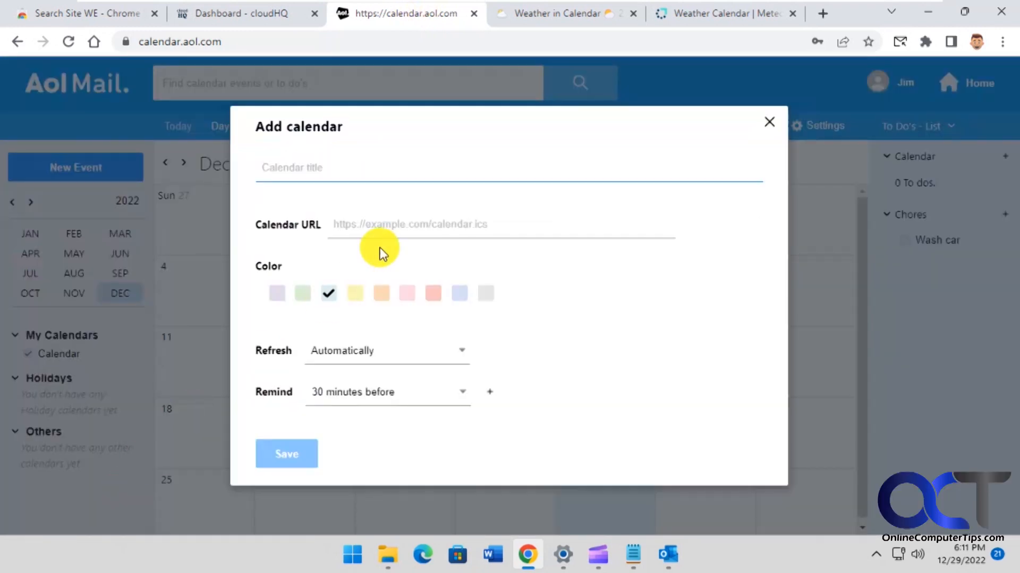
{"action": "type", "text": "Weather 1"}
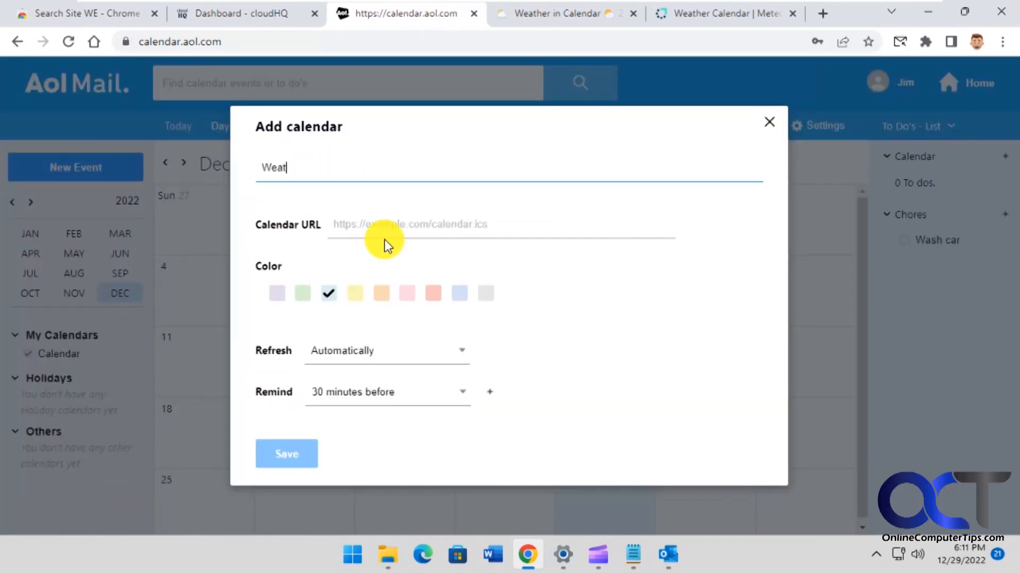
{"action": "left_click", "coordinate": [392, 227]}
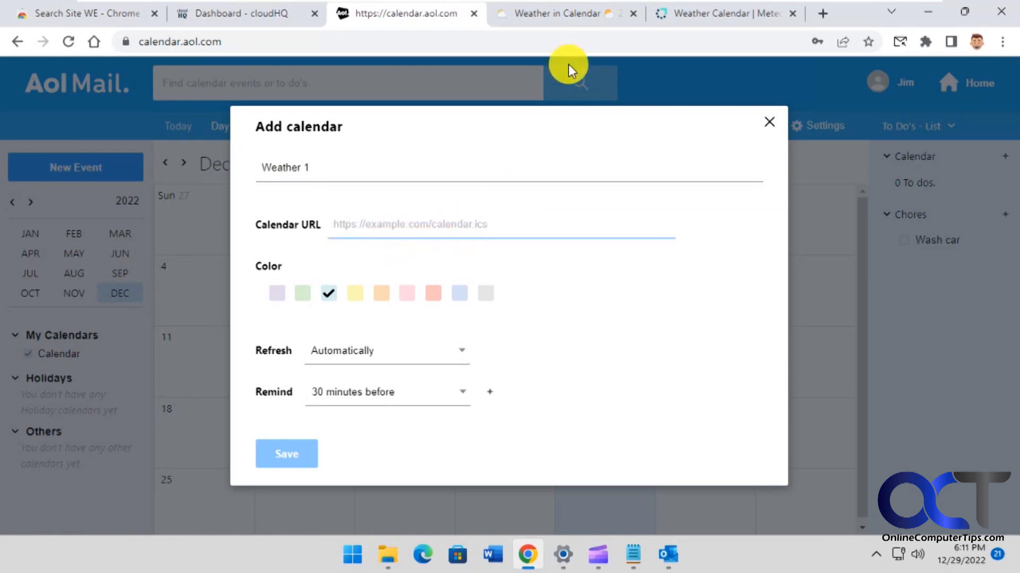
{"action": "key", "text": "ctrl+v"}
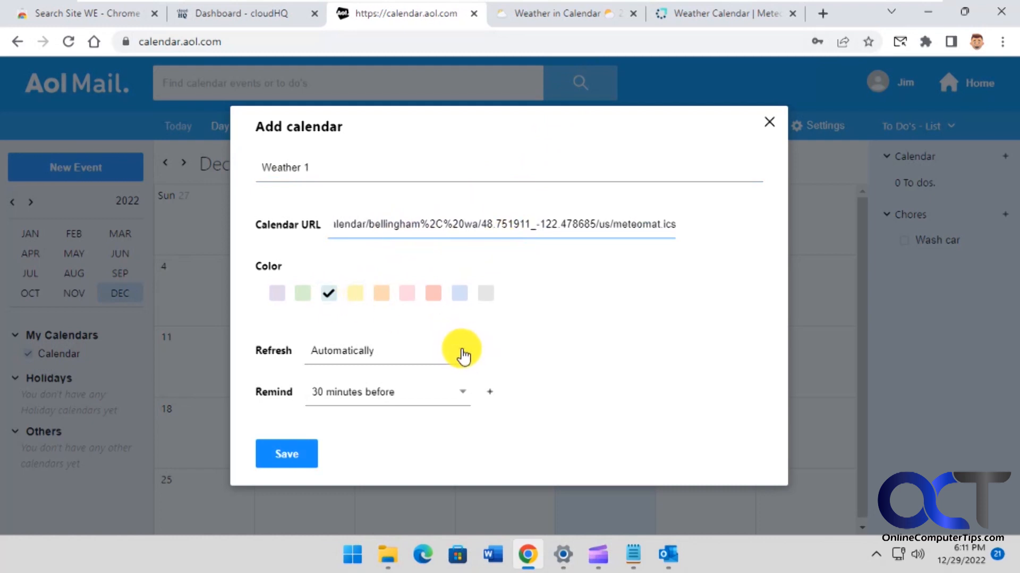
Set the Weather 1 calendar to No Reminder, check the link source on the Meteomatics page, and save the calendar.
{"action": "left_click", "coordinate": [462, 392]}
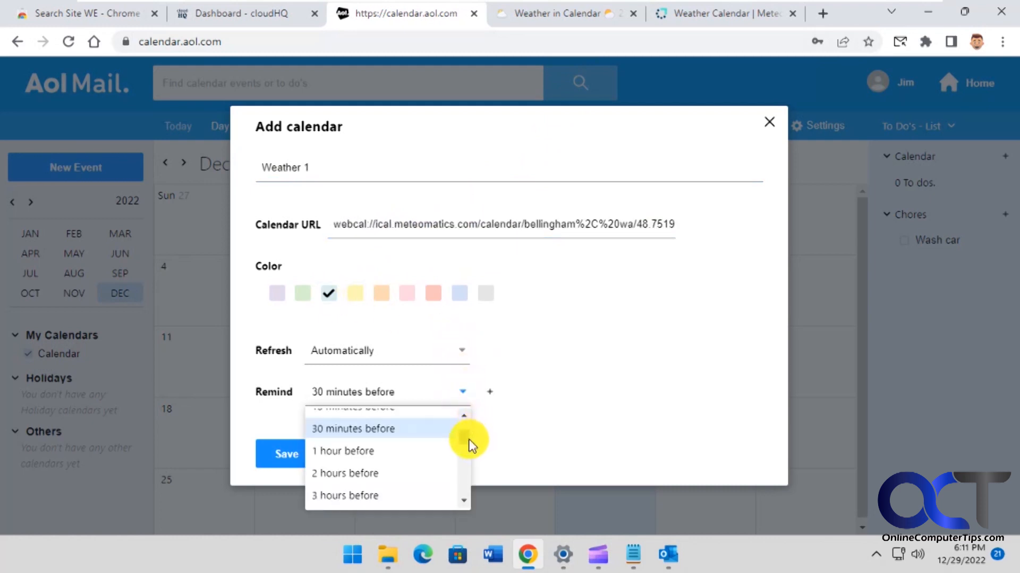
{"action": "left_click_drag", "start_coordinate": [465, 435], "coordinate": [465, 422]}
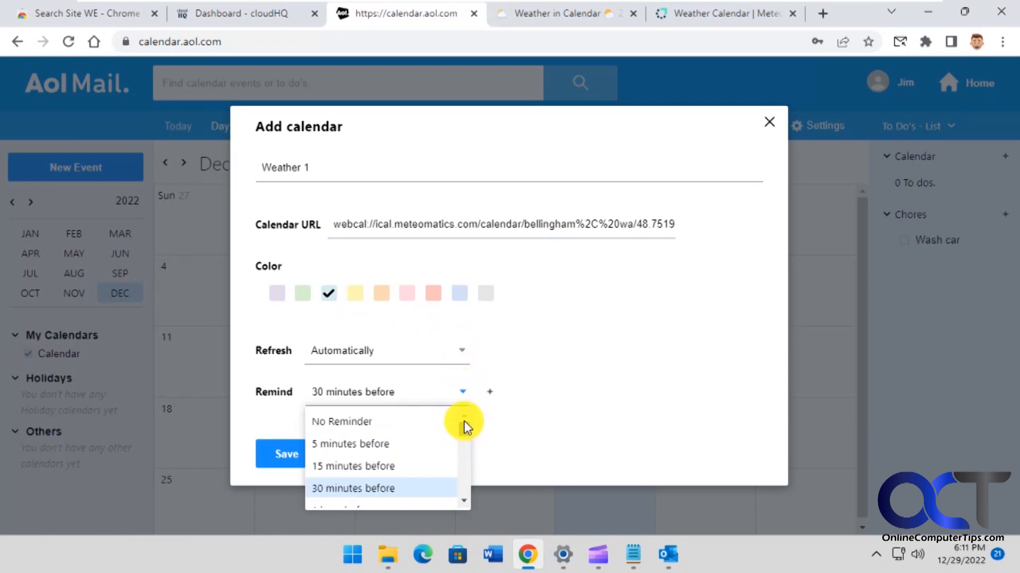
{"action": "left_click", "coordinate": [416, 419]}
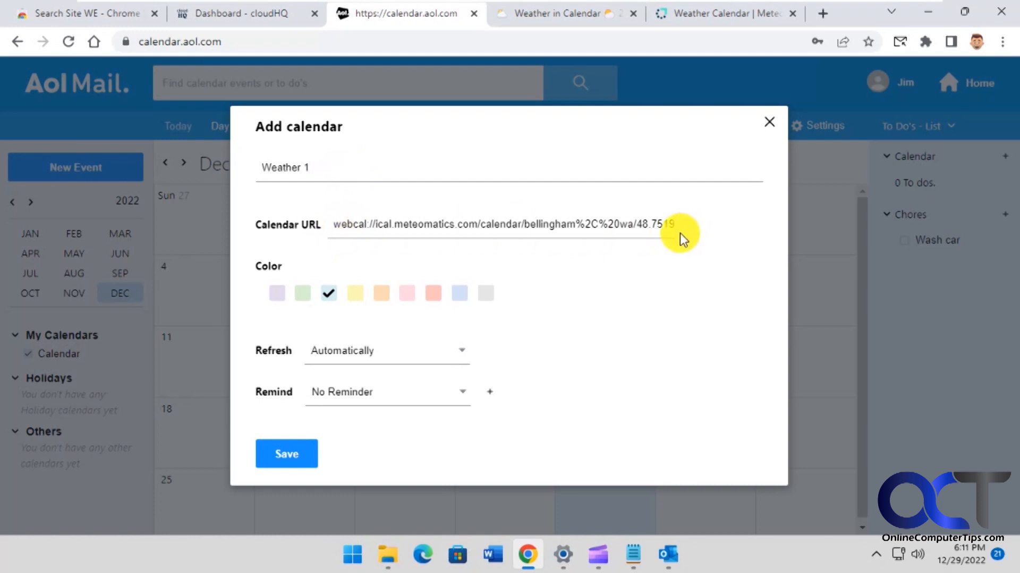
{"action": "left_click", "coordinate": [690, 14]}
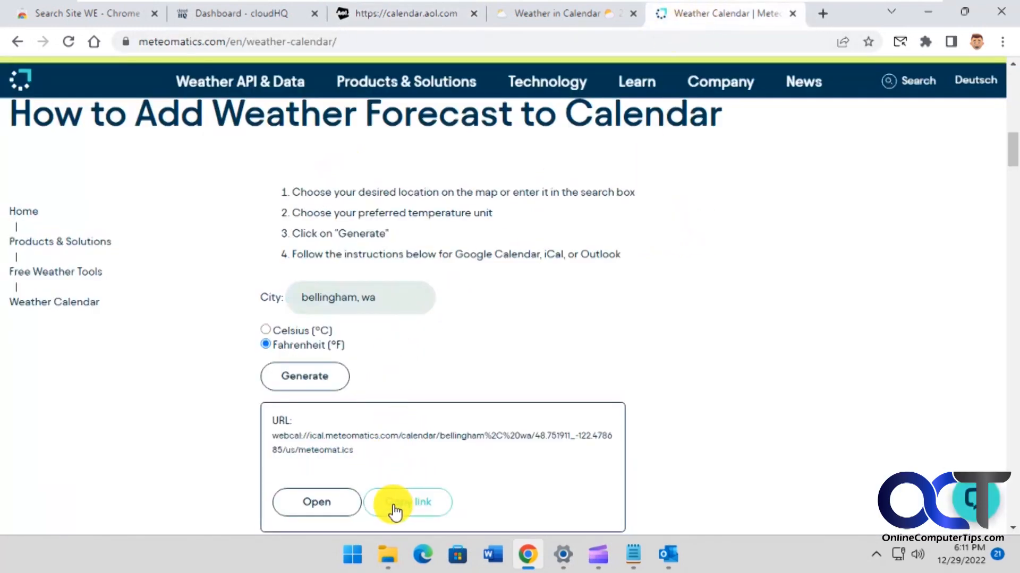
{"action": "left_click", "coordinate": [428, 14]}
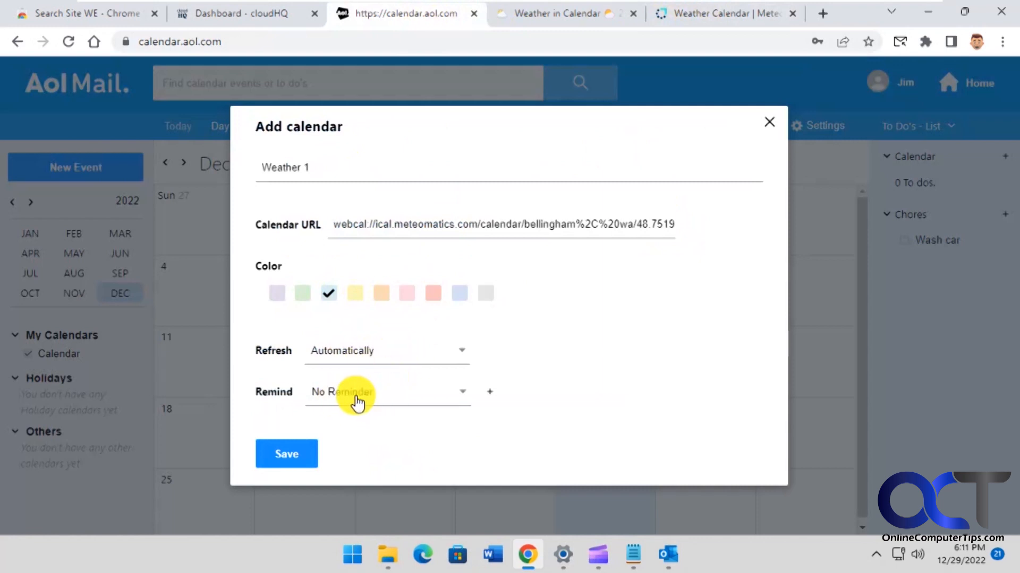
{"action": "left_click", "coordinate": [289, 454]}
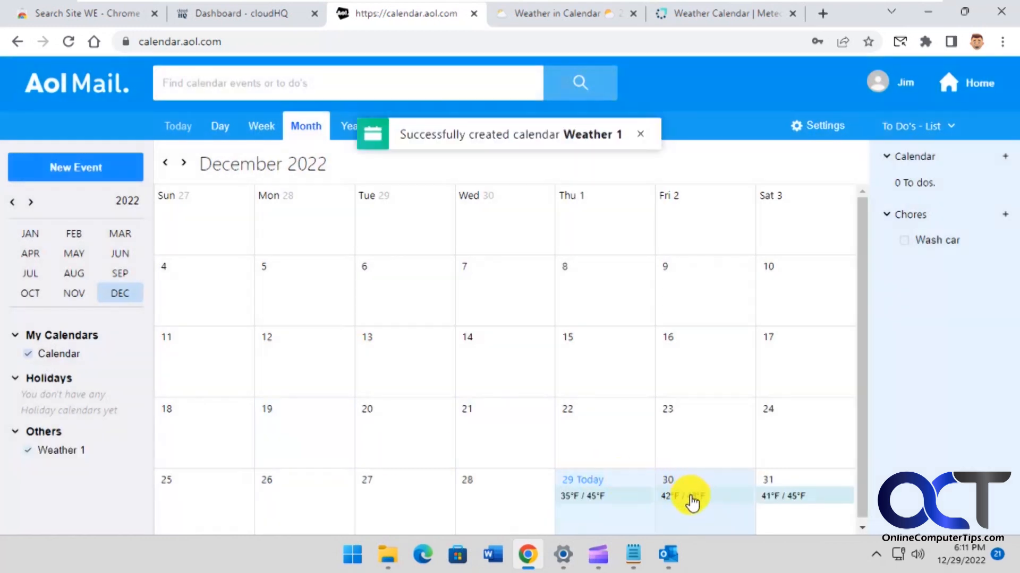
View the full forecast details of the Weather 1 event on December 30 and close them.
{"action": "left_click", "coordinate": [692, 499]}
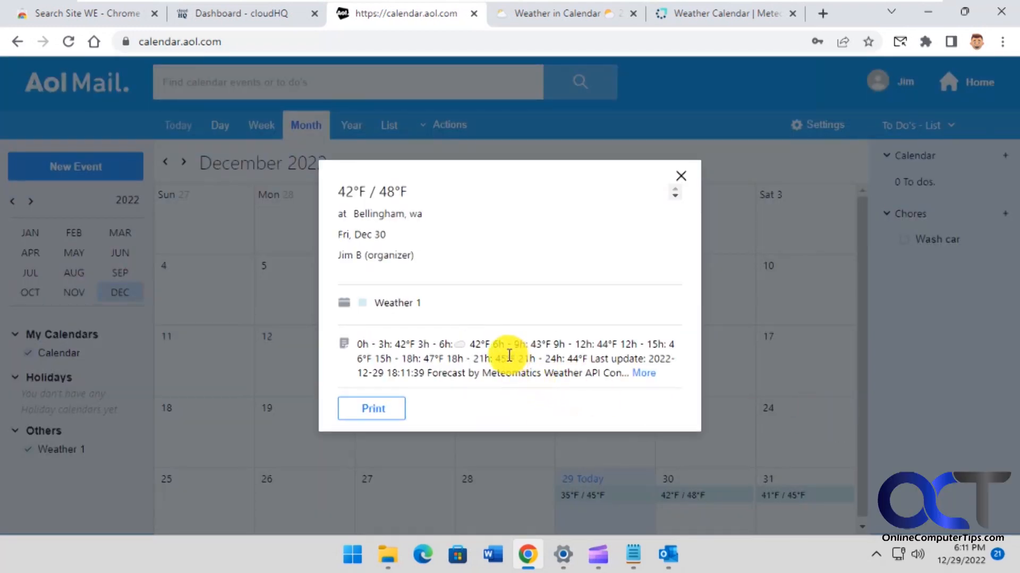
{"action": "left_click", "coordinate": [649, 374]}
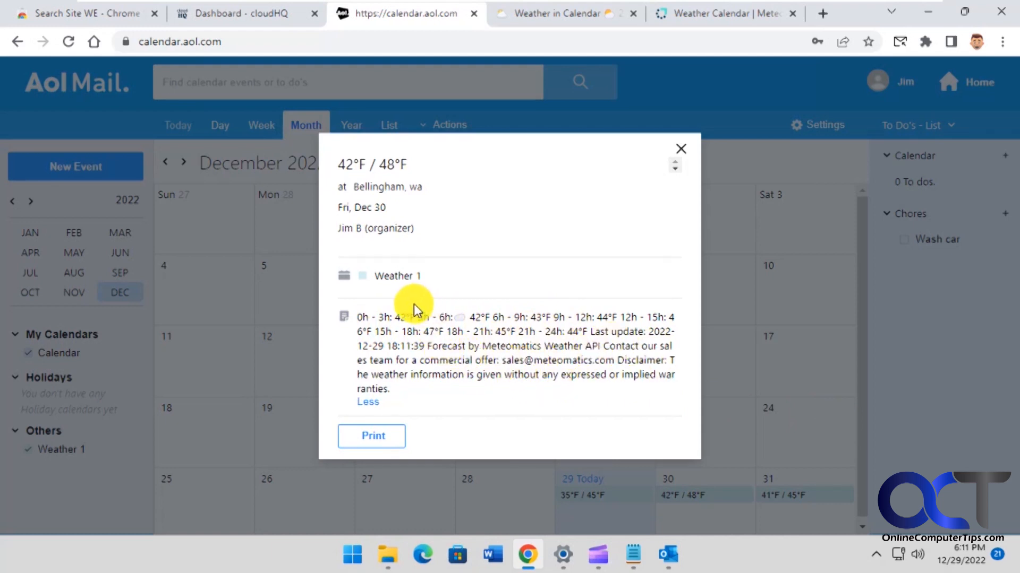
{"action": "left_click", "coordinate": [680, 149]}
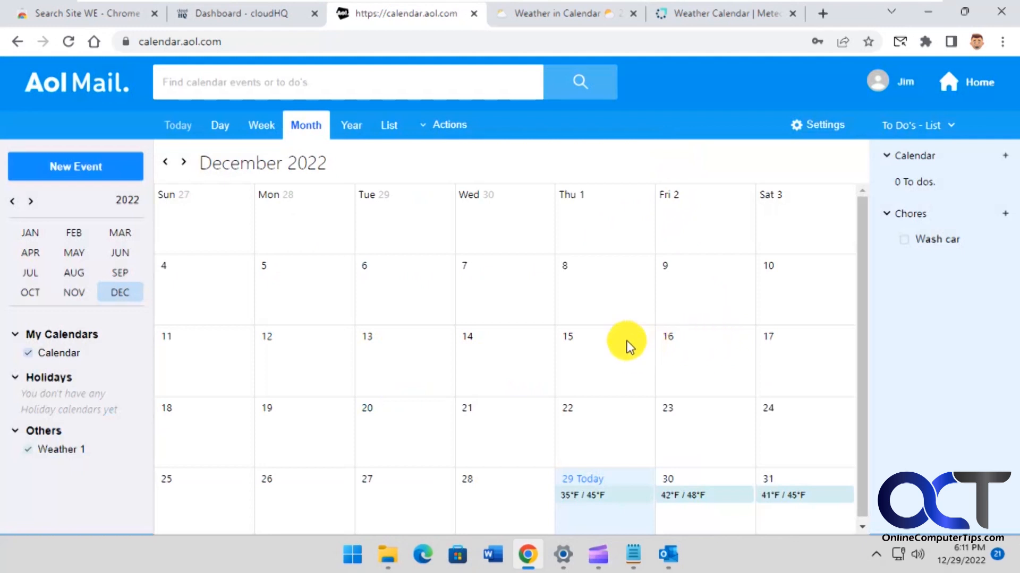
On weather-in-calendar.com, switch the Bellingham forecast to a single daily temperature and copy its calendar URL.
{"action": "left_click", "coordinate": [564, 17]}
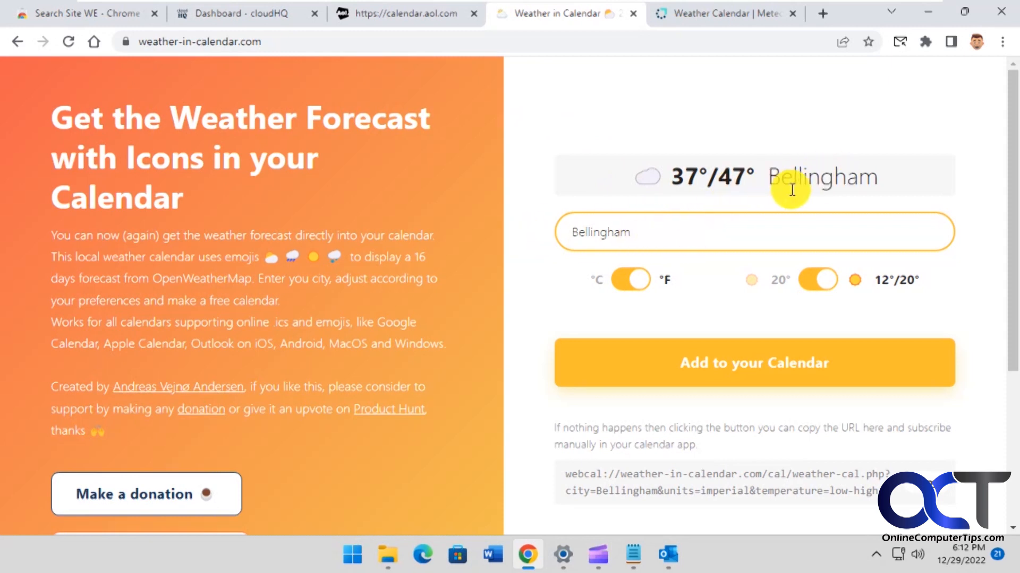
{"action": "left_click", "coordinate": [813, 284]}
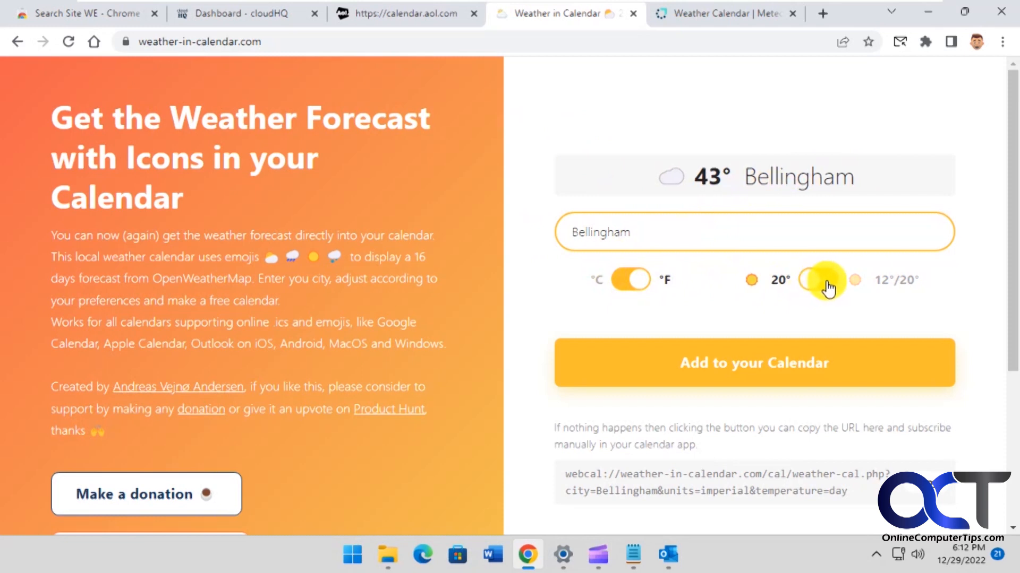
{"action": "left_click", "coordinate": [830, 287]}
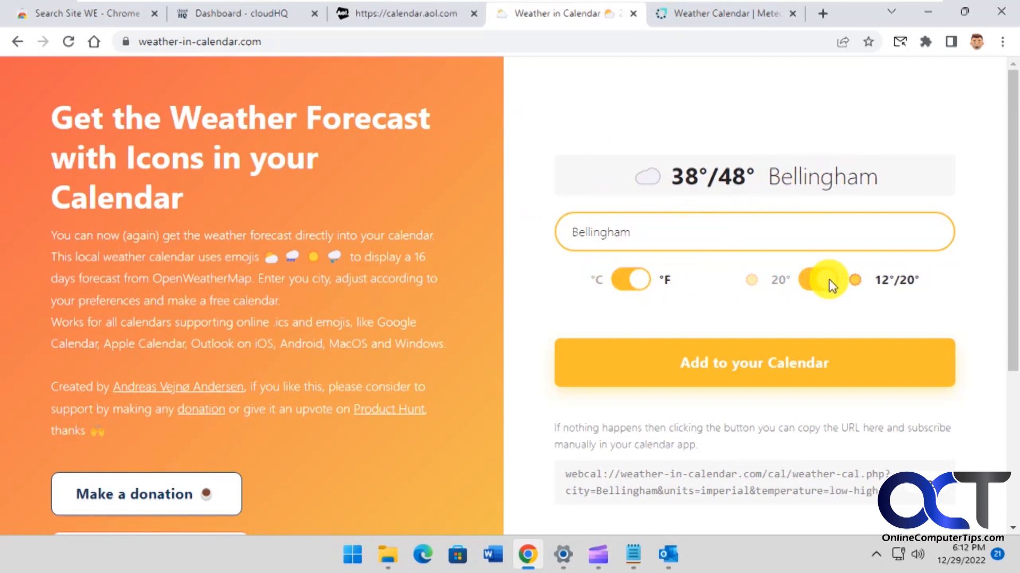
{"action": "left_click", "coordinate": [810, 289]}
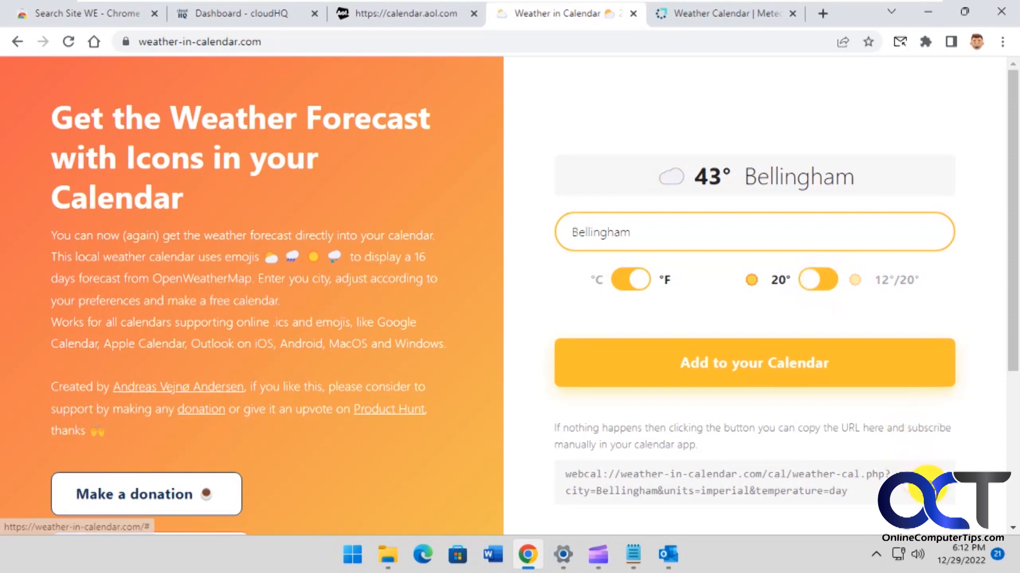
{"action": "left_click", "coordinate": [928, 484]}
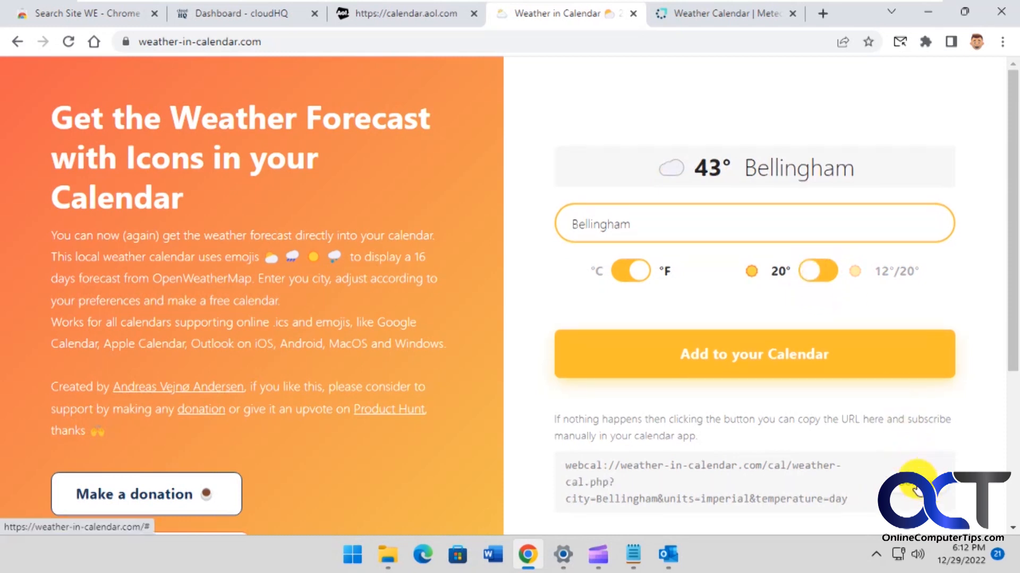
In the AOL calendar, start following another calendar titled Weather 2 with the copied weather-in-calendar.com URL.
{"action": "left_click", "coordinate": [419, 15]}
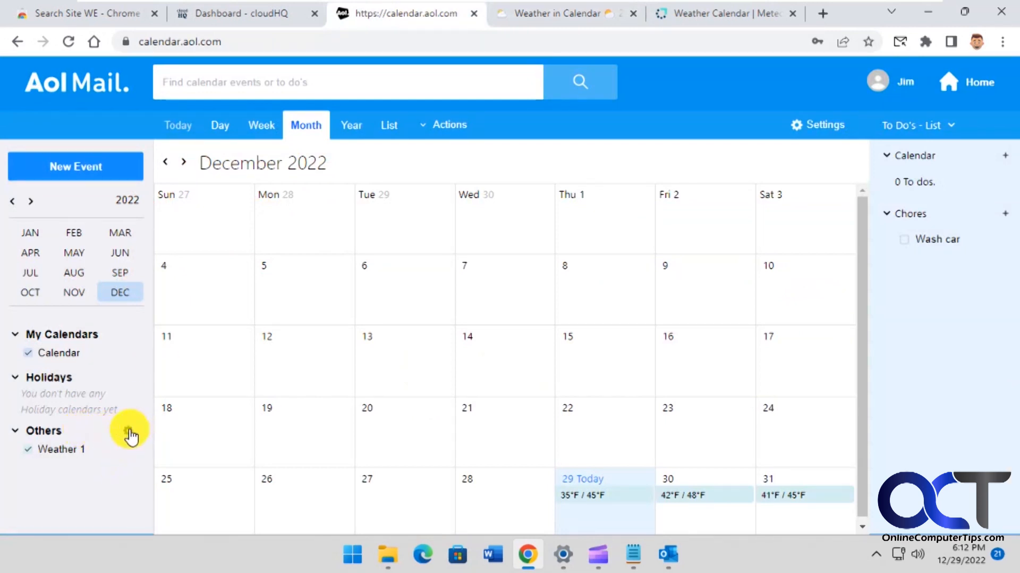
{"action": "left_click", "coordinate": [128, 431]}
{"action": "left_click", "coordinate": [133, 488]}
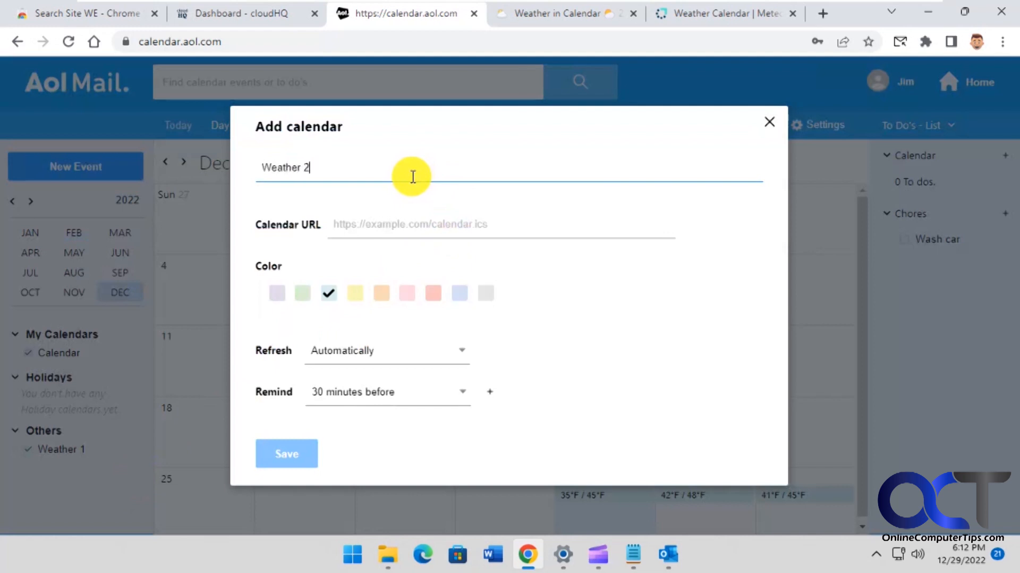
{"action": "left_click", "coordinate": [427, 229]}
{"action": "key", "text": "ctrl+v"}
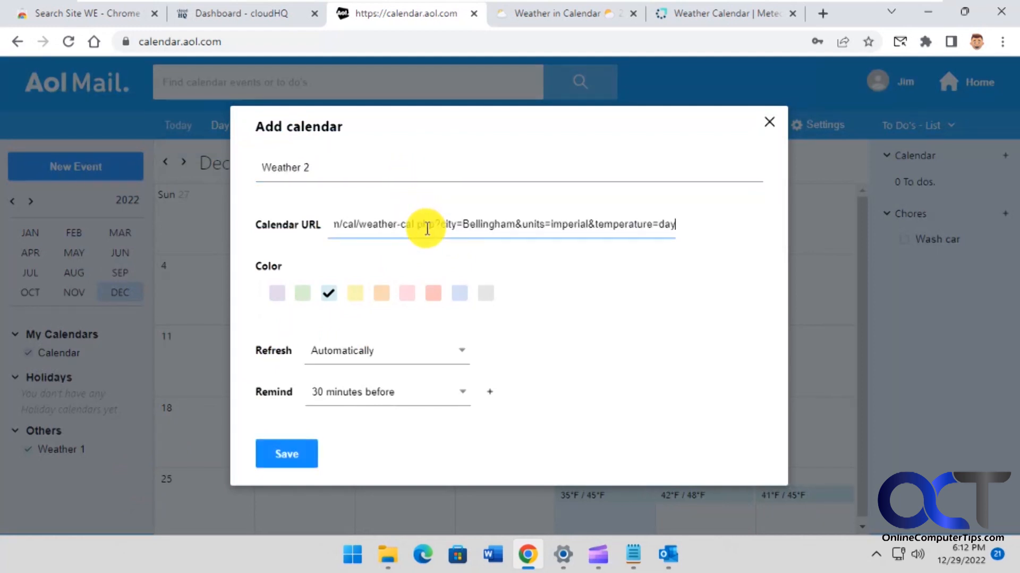
Give the Weather 2 calendar the red color and No Reminder, and save it.
{"action": "left_click", "coordinate": [433, 293]}
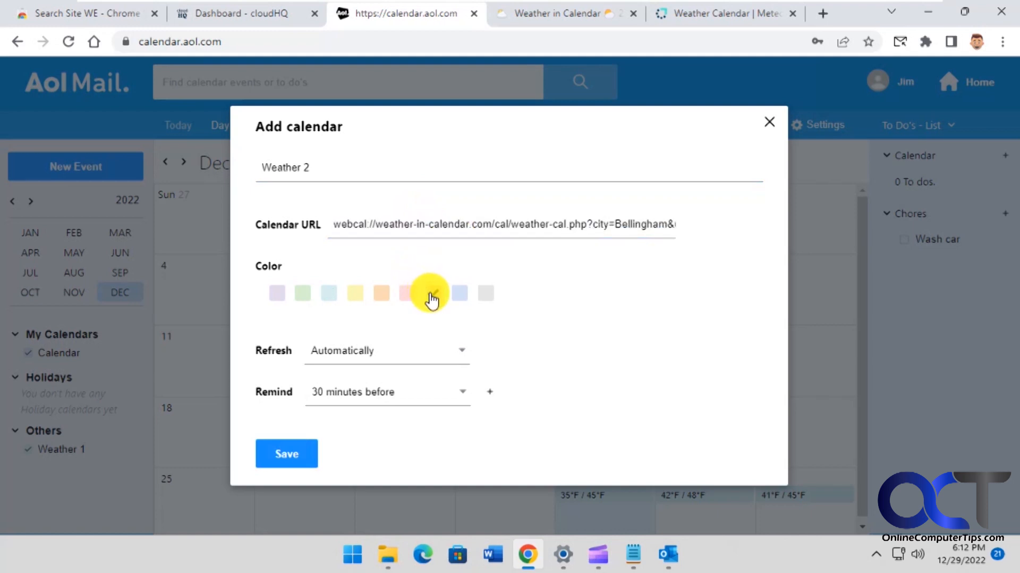
{"action": "left_click", "coordinate": [460, 395]}
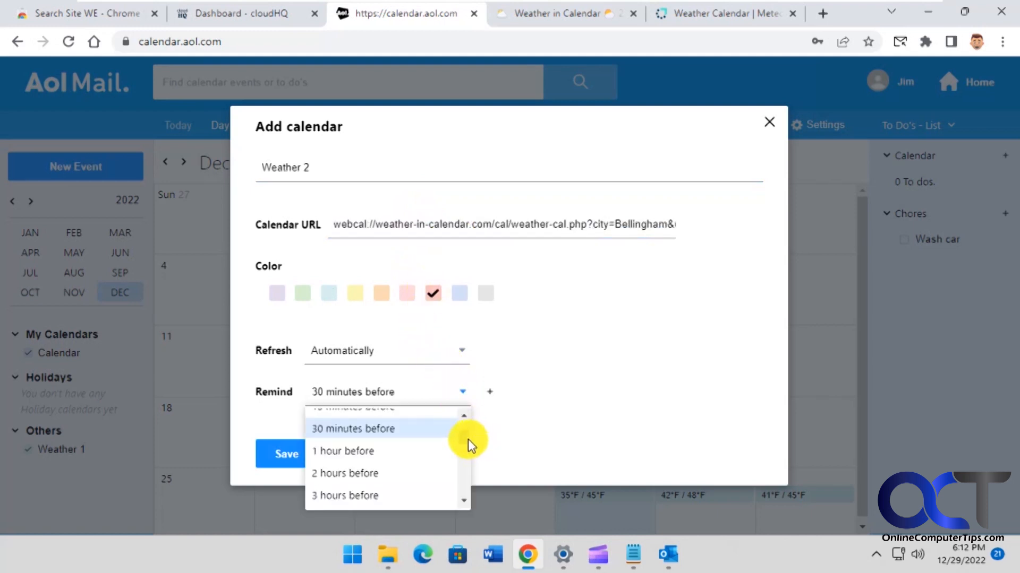
{"action": "scroll", "coordinate": [465, 433], "scroll_direction": "up", "scroll_amount": 2}
{"action": "left_click", "coordinate": [423, 423]}
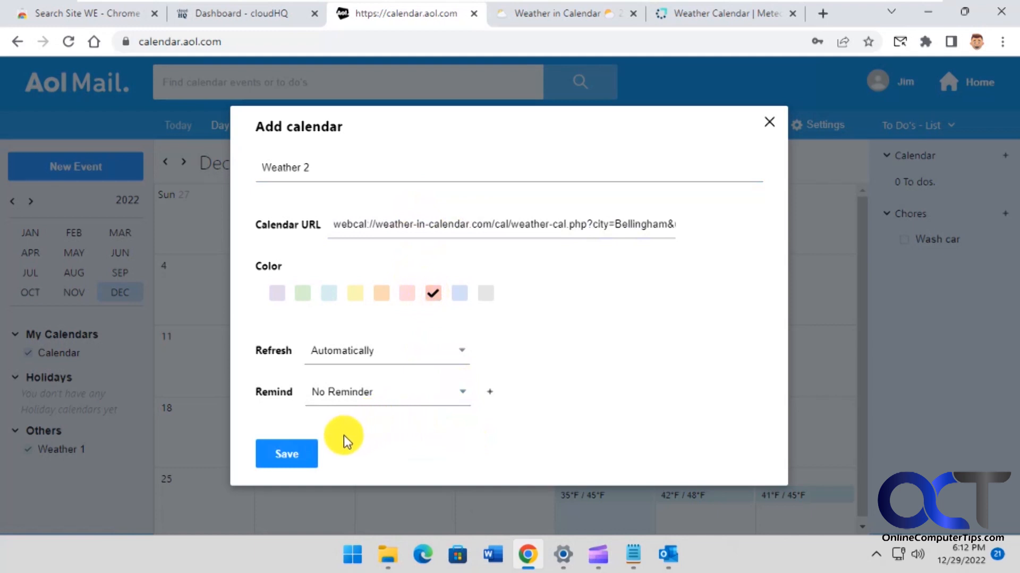
{"action": "left_click", "coordinate": [301, 452]}
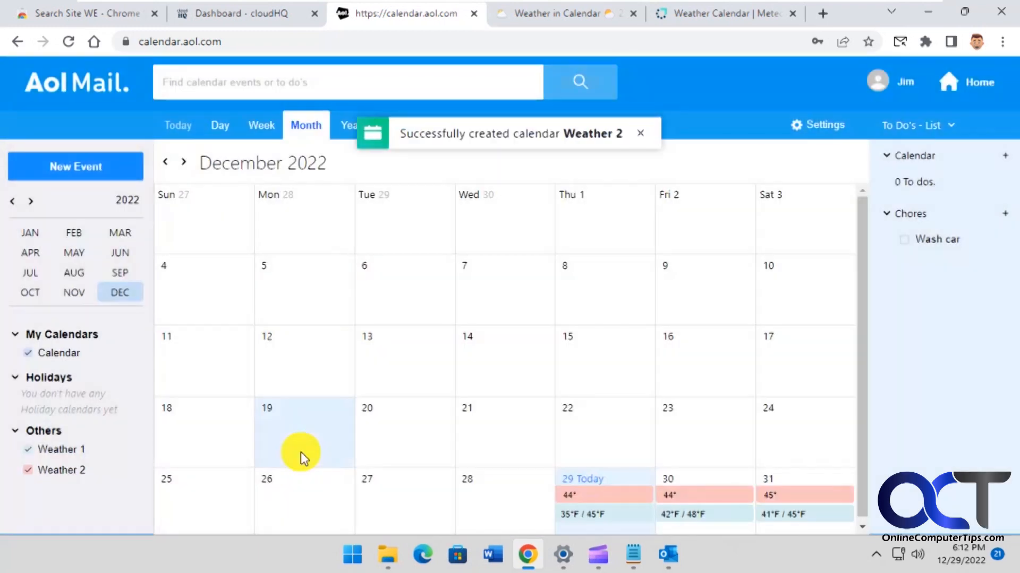
Show January 2023 and expand the full details of the Weather 2 forecast on Monday, January 2.
{"action": "left_click", "coordinate": [863, 529]}
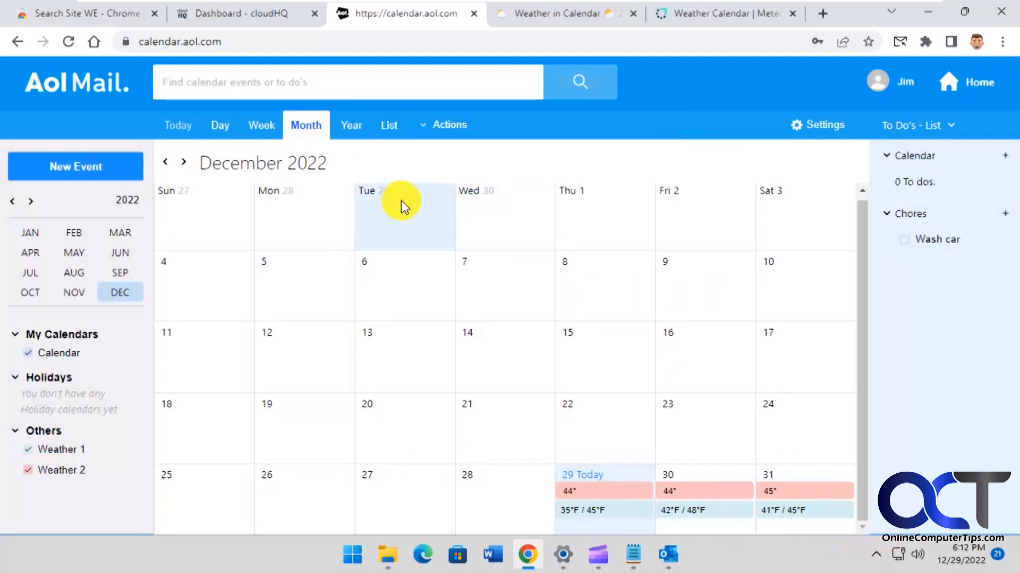
{"action": "left_click", "coordinate": [183, 162]}
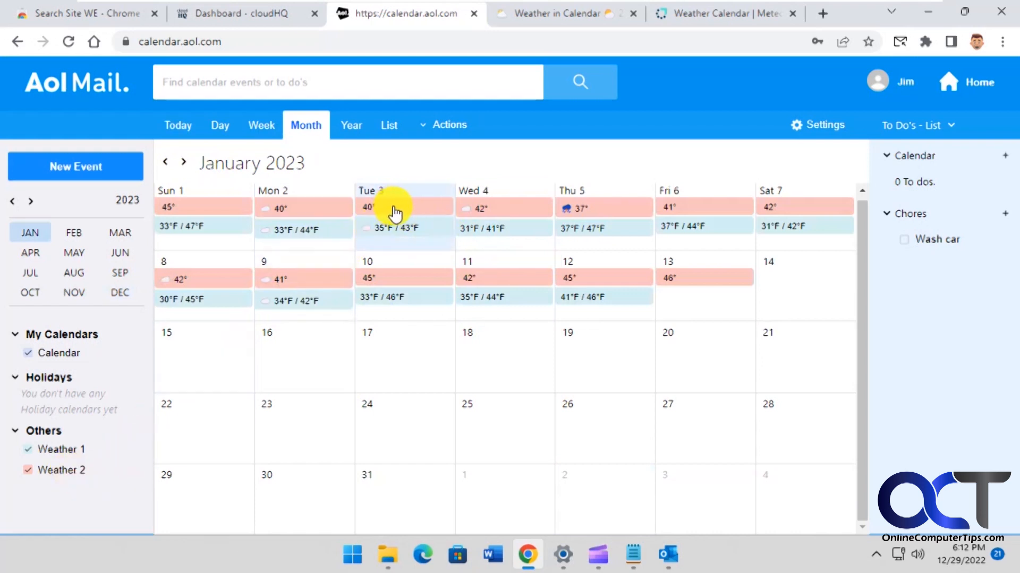
{"action": "left_click", "coordinate": [307, 210]}
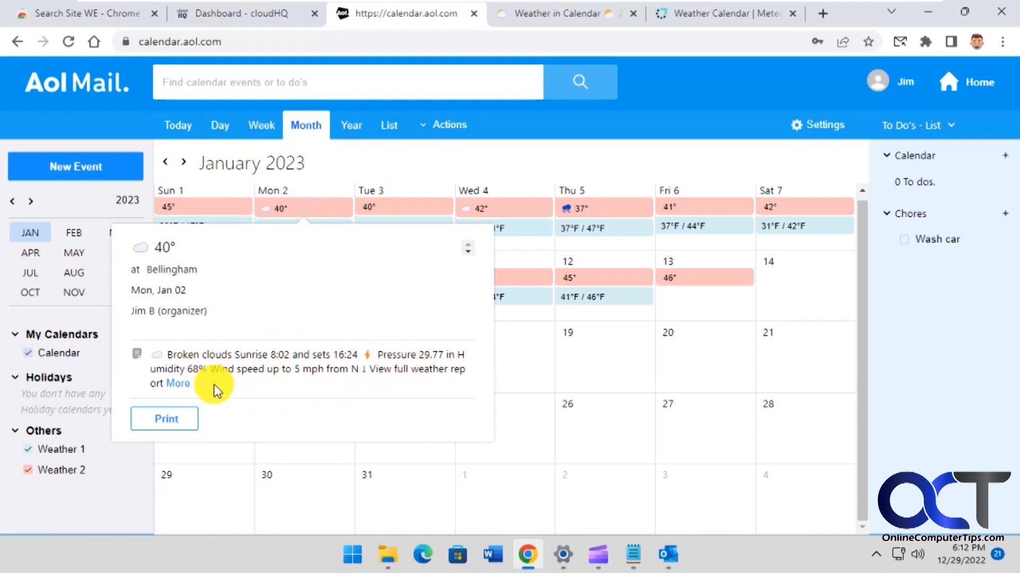
{"action": "left_click", "coordinate": [179, 383]}
{"action": "left_click", "coordinate": [385, 374]}
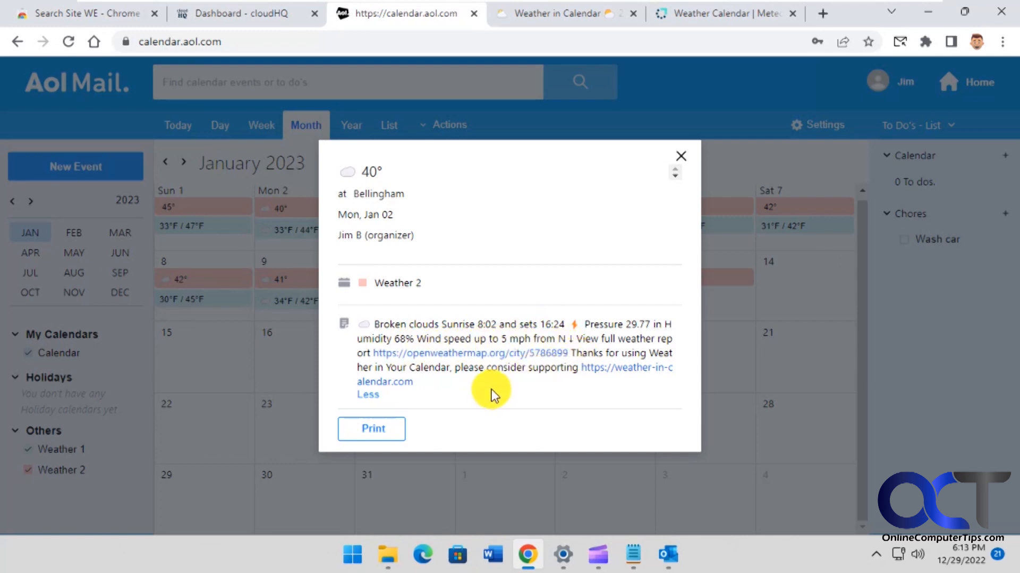
Open the full OpenWeather report linked in the event and look over the Bellingham forecast.
{"action": "left_click", "coordinate": [486, 362]}
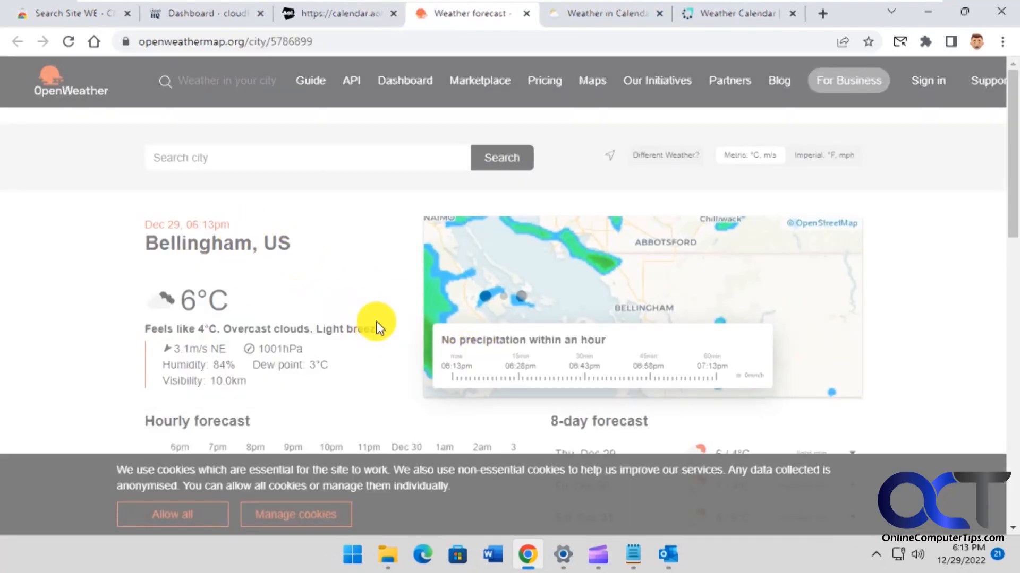
{"action": "scroll", "coordinate": [376, 320], "scroll_direction": "down", "scroll_amount": 1}
{"action": "scroll", "coordinate": [372, 320], "scroll_direction": "up", "scroll_amount": 1}
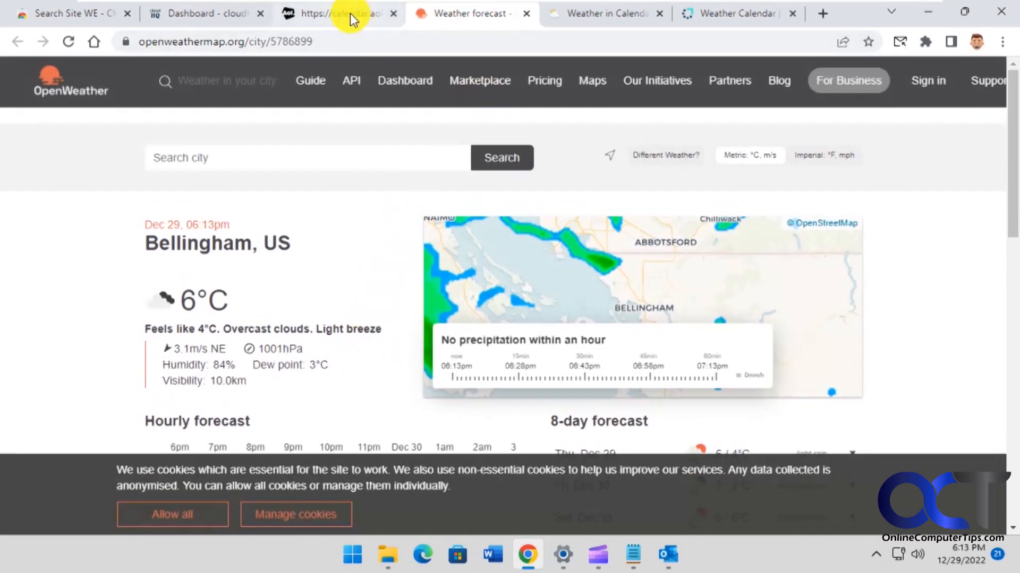
Return to the AOL calendar and close the open forecast event's details to show the January 2023 month view.
{"action": "left_click", "coordinate": [350, 14]}
{"action": "left_click", "coordinate": [682, 156]}
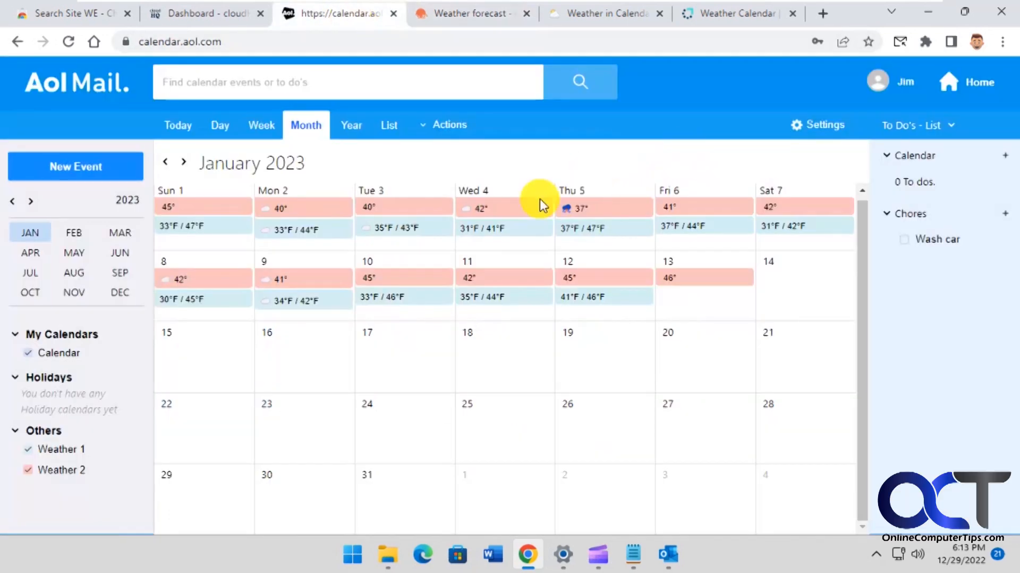
On weather-in-calendar.com, switch the Bellingham forecast's temperature display to the low/high format.
{"action": "left_click", "coordinate": [463, 14]}
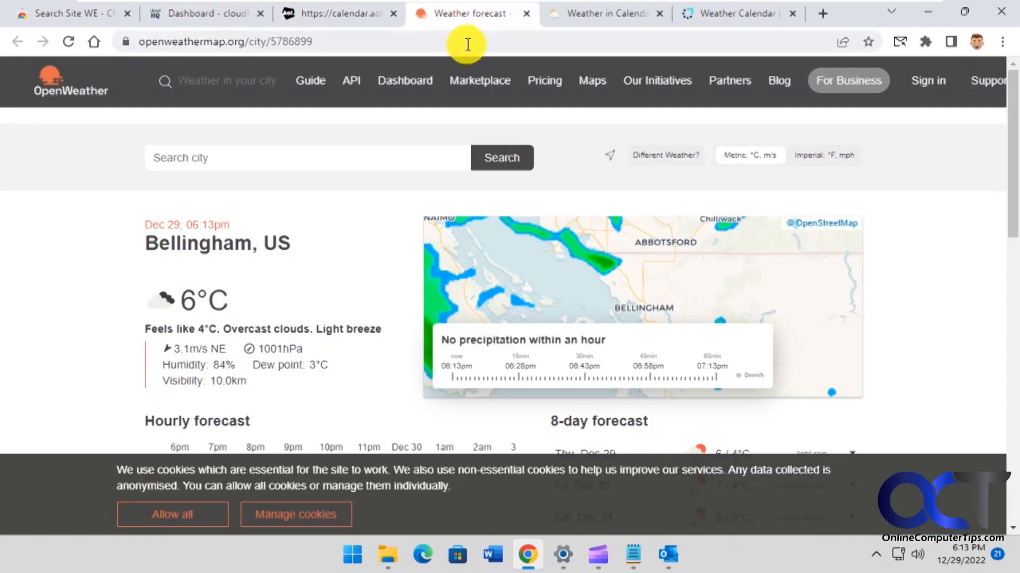
{"action": "left_click", "coordinate": [579, 16]}
{"action": "left_click", "coordinate": [822, 280]}
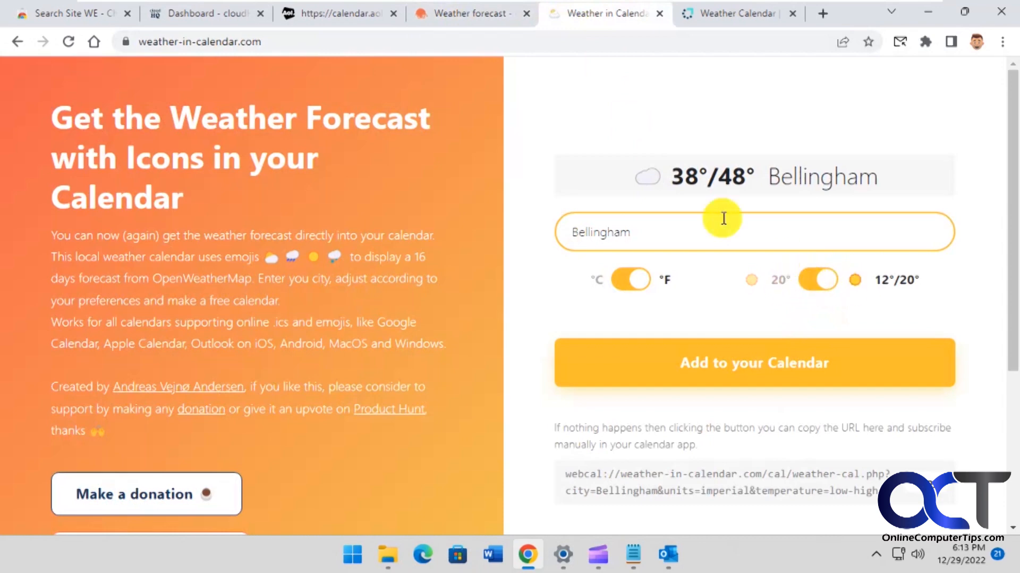
Back in the AOL calendar, unfollow the Weather 2 calendar.
{"action": "left_click", "coordinate": [340, 13]}
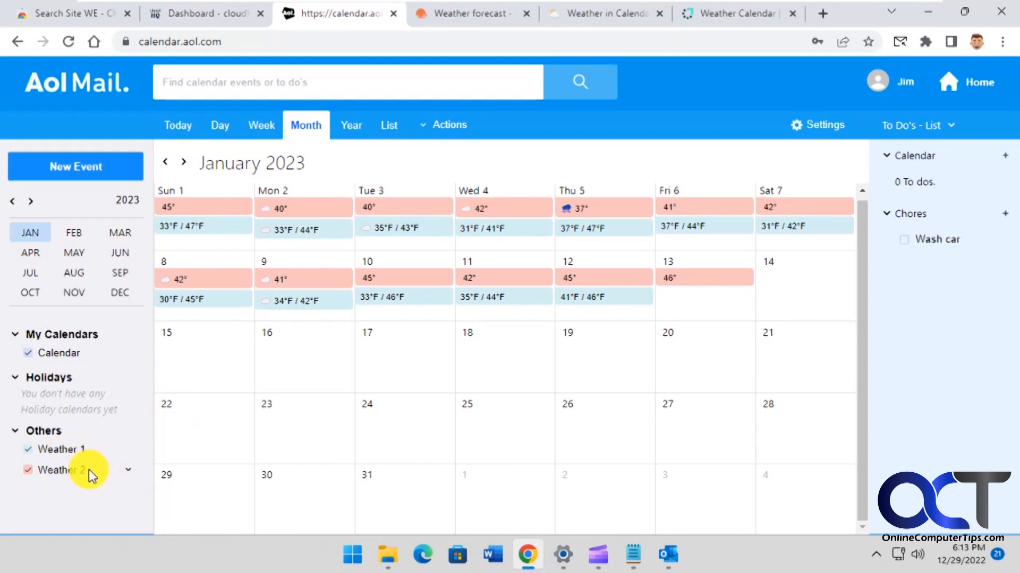
{"action": "left_click", "coordinate": [126, 472]}
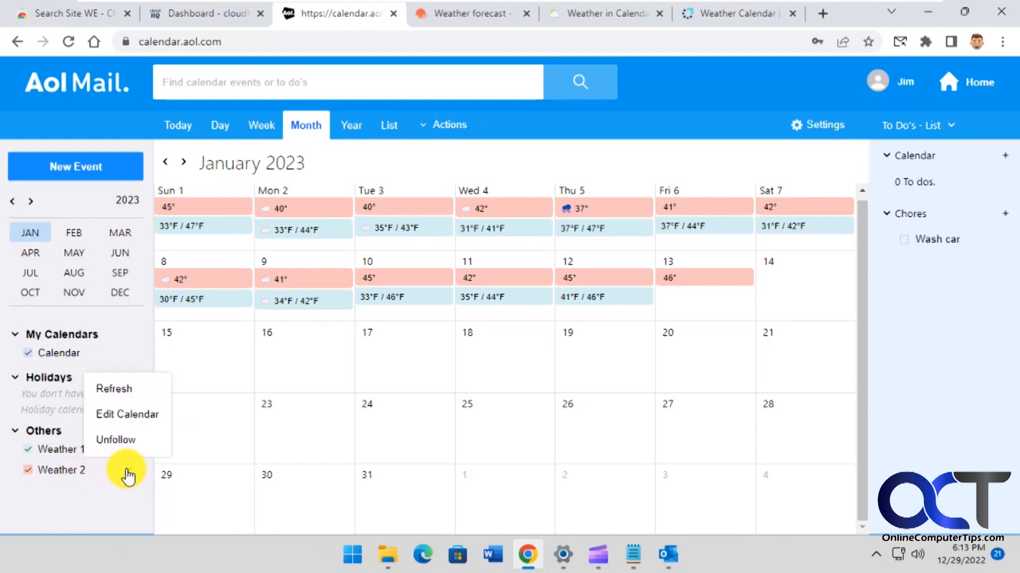
{"action": "left_click", "coordinate": [127, 441]}
{"action": "left_click", "coordinate": [318, 337]}
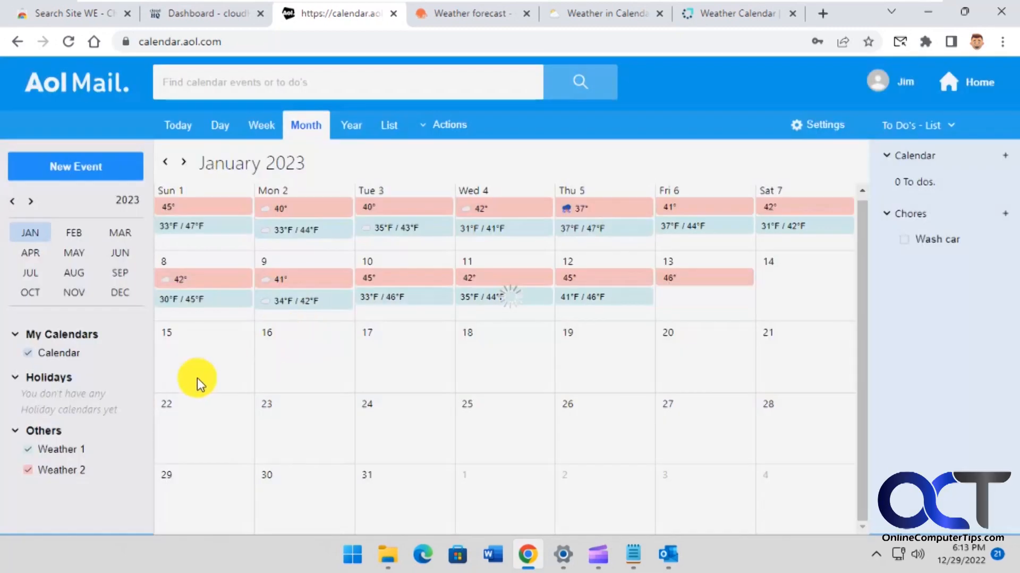
Unfollow the Weather 1 calendar.
{"action": "left_click", "coordinate": [128, 452]}
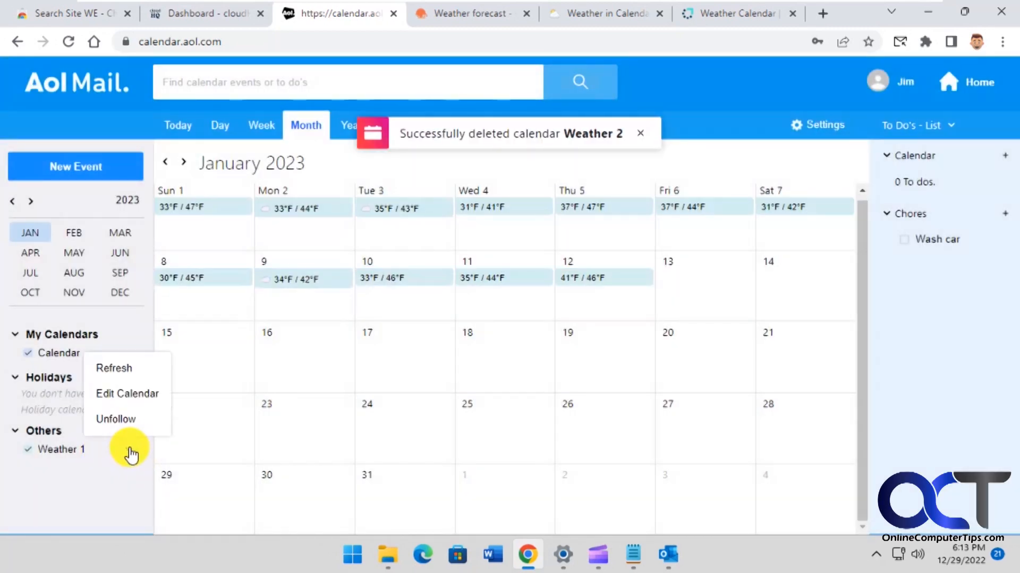
{"action": "left_click", "coordinate": [130, 428]}
{"action": "left_click", "coordinate": [295, 332]}
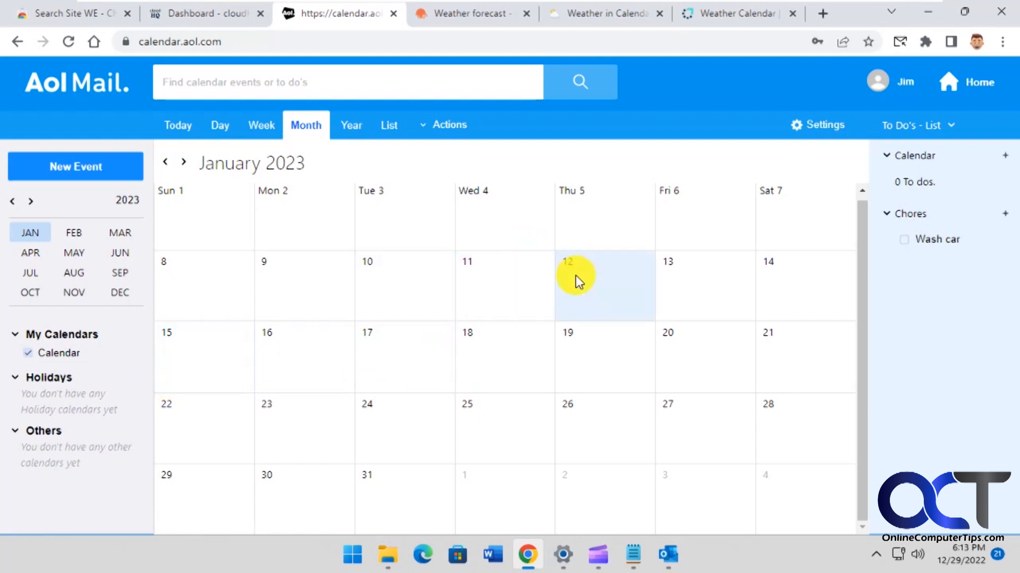
Open the form for following another calendar and look through its reminder options without choosing one.
{"action": "left_click", "coordinate": [128, 435]}
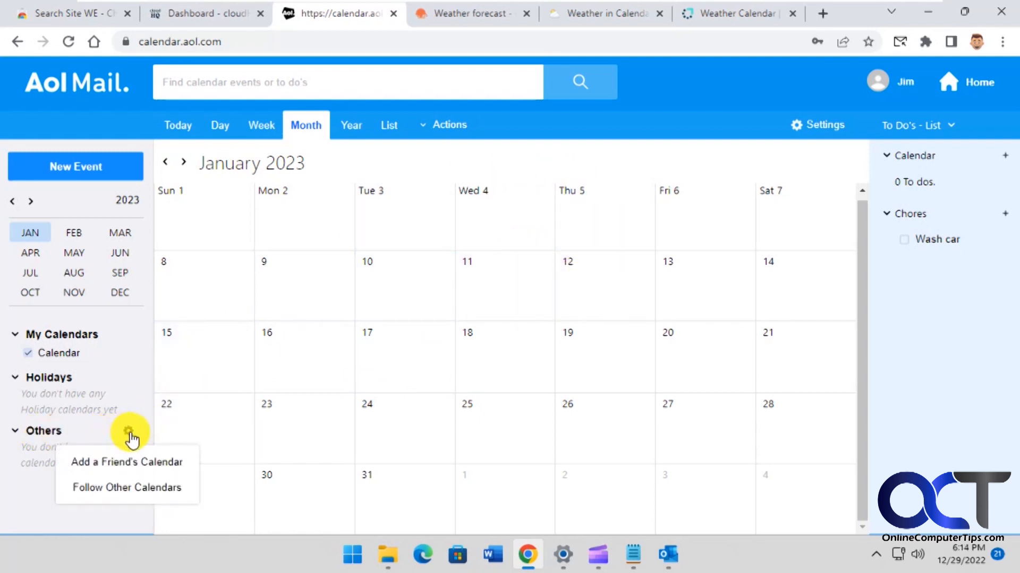
{"action": "left_click", "coordinate": [127, 488]}
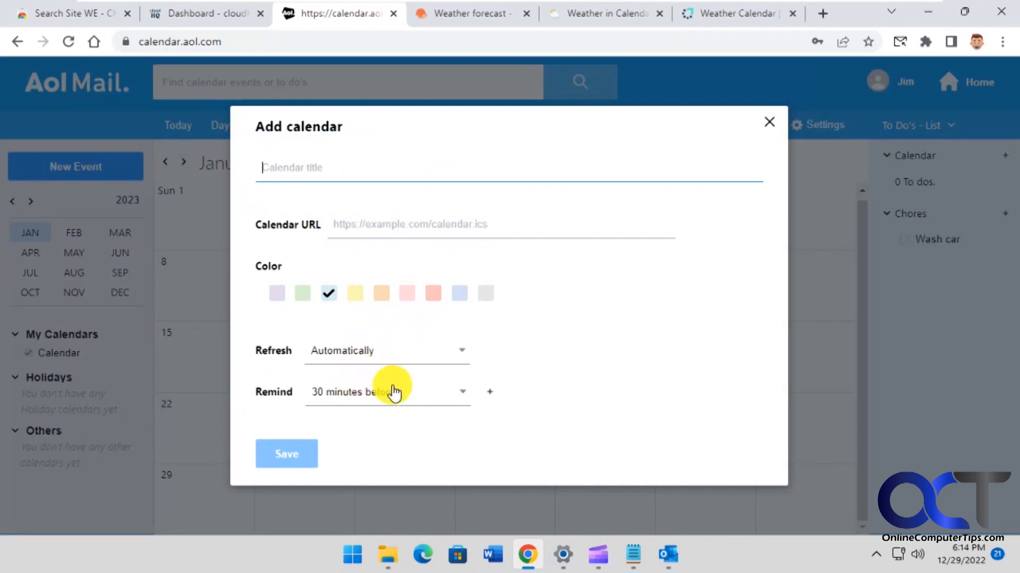
{"action": "left_click", "coordinate": [458, 394]}
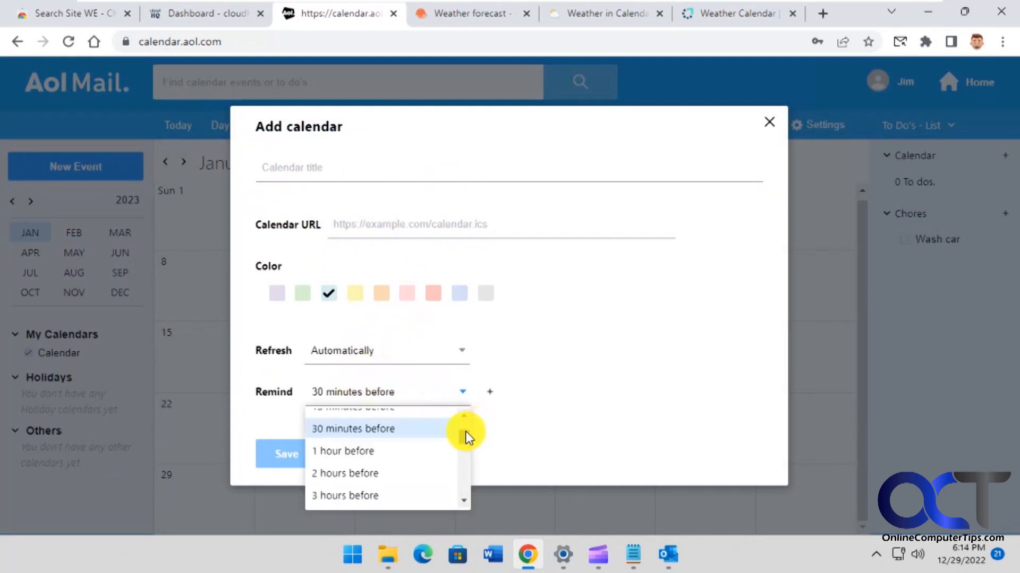
{"action": "scroll", "coordinate": [467, 432], "scroll_direction": "up", "scroll_amount": 3}
{"action": "left_click", "coordinate": [536, 379]}
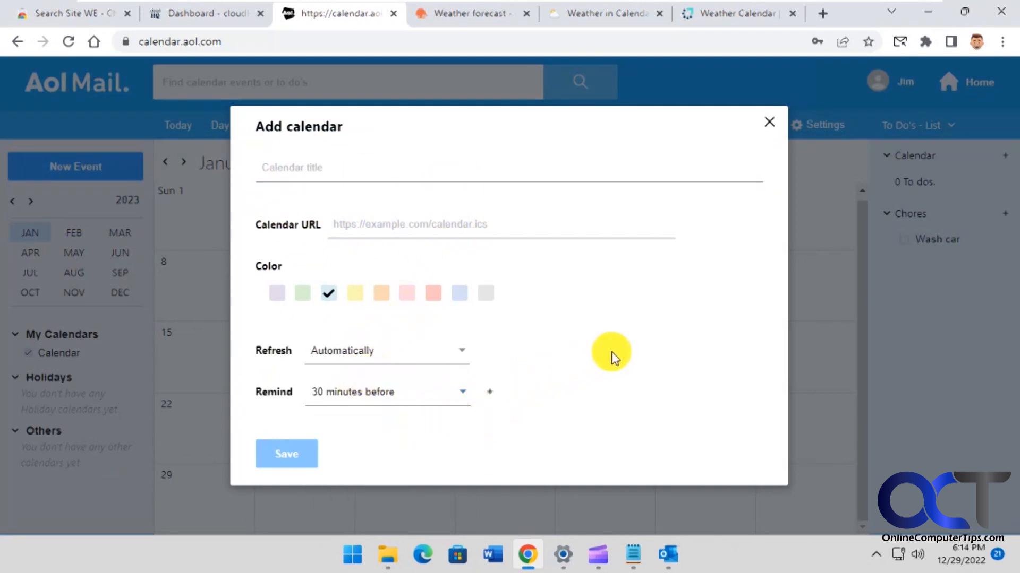